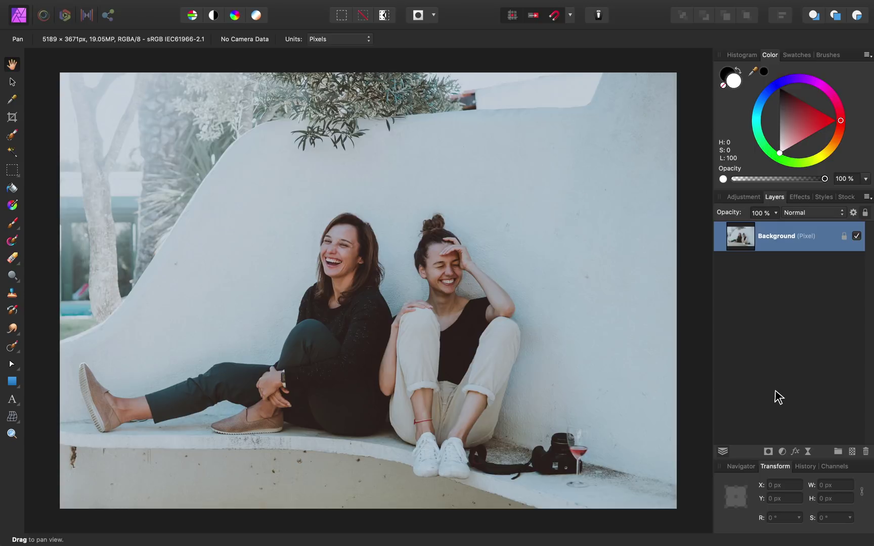
Add a live High Pass filter to the Background layer
{"action": "left_click", "coordinate": [807, 452]}
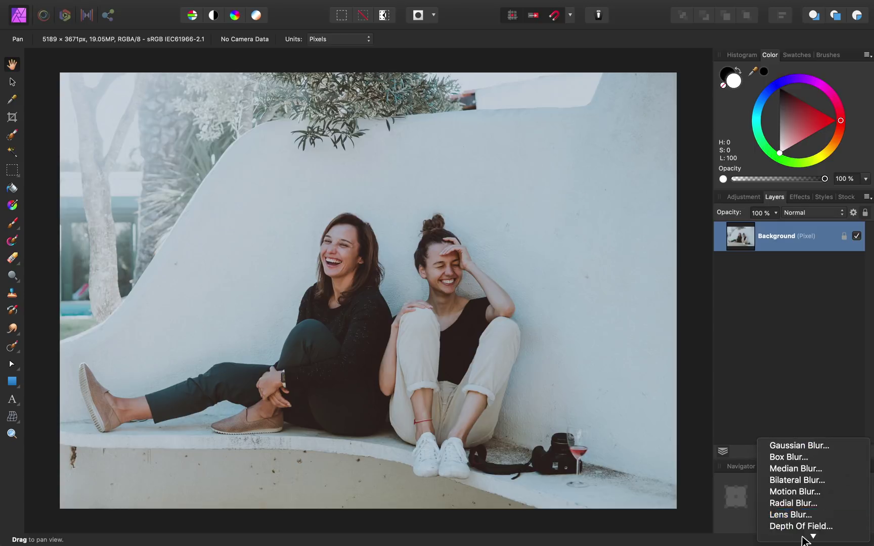
{"action": "mouse_move", "coordinate": [805, 542]}
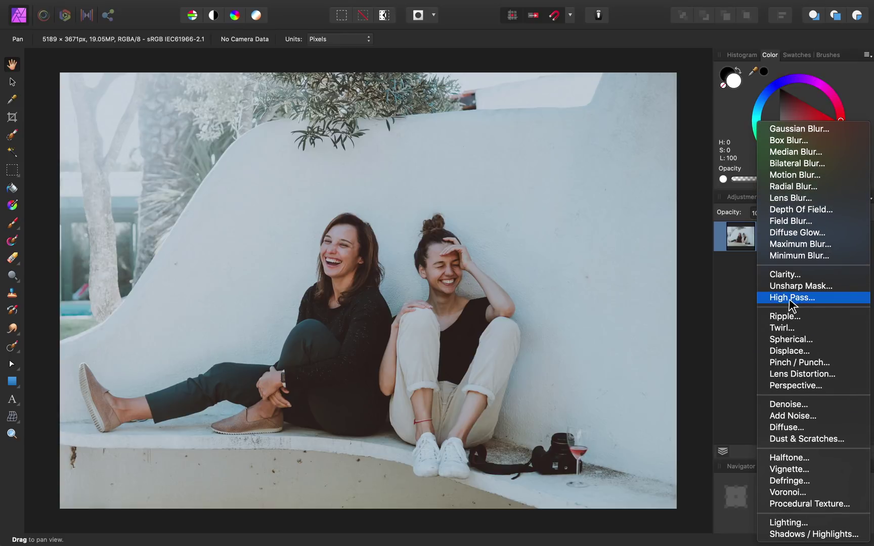
{"action": "left_click", "coordinate": [811, 296]}
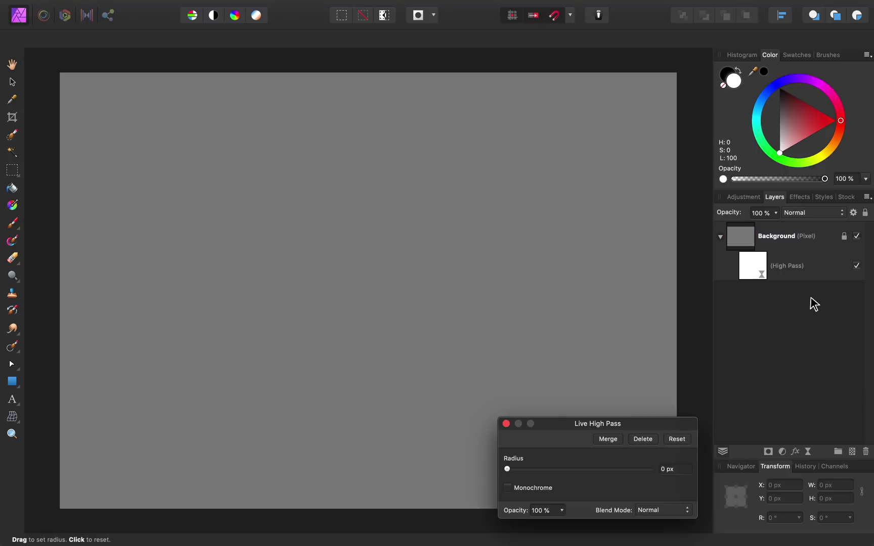
Set the High Pass radius to 18 px and enable Monochrome
{"action": "left_click_drag", "start_coordinate": [507, 469], "coordinate": [523, 469]}
{"action": "scroll", "coordinate": [330, 239], "scroll_direction": "up", "scroll_amount": 5}
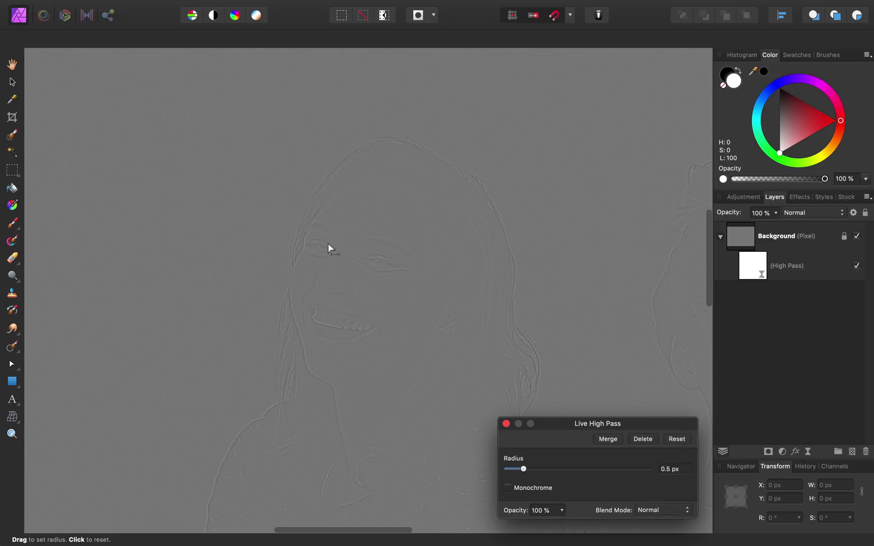
{"action": "scroll", "coordinate": [328, 244], "scroll_direction": "up", "scroll_amount": 3}
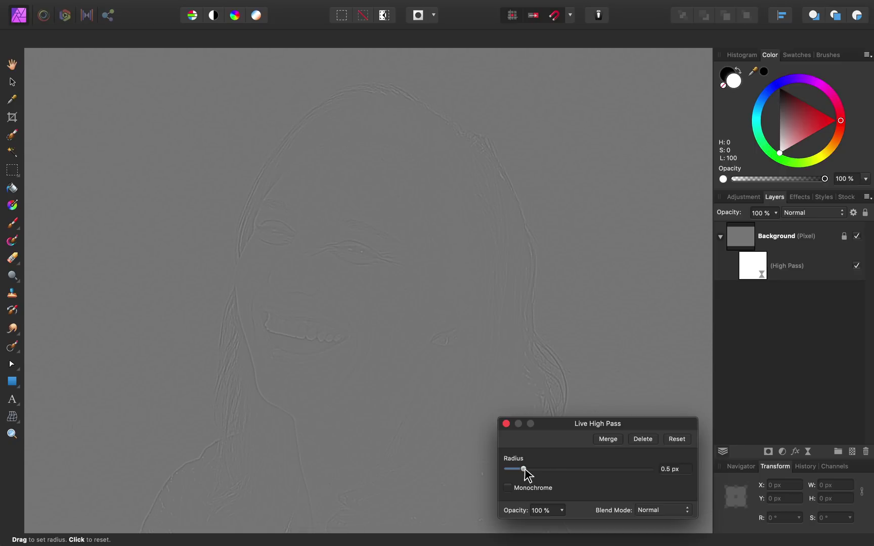
{"action": "left_click_drag", "start_coordinate": [524, 470], "coordinate": [574, 476]}
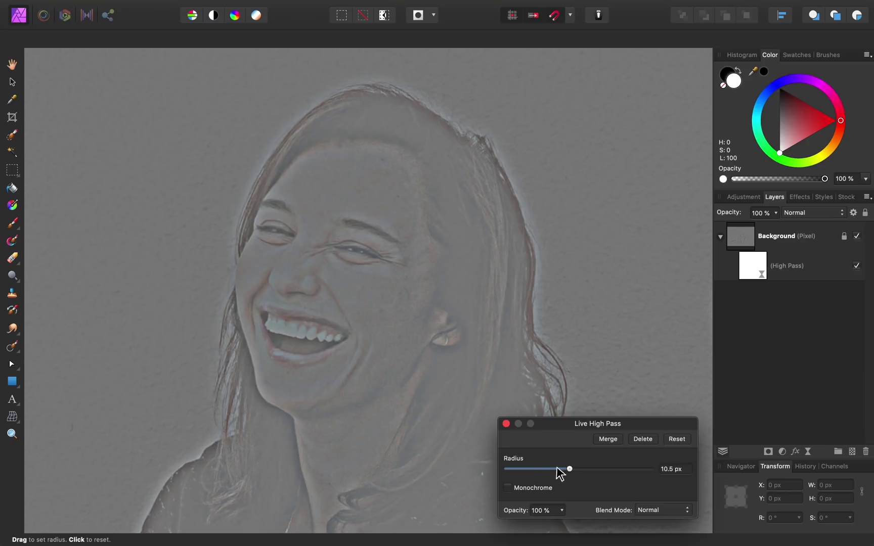
{"action": "mouse_move", "coordinate": [569, 473]}
{"action": "left_mouse_down"}
{"action": "mouse_move", "coordinate": [586, 475]}
{"action": "mouse_move", "coordinate": [580, 472]}
{"action": "left_mouse_up"}
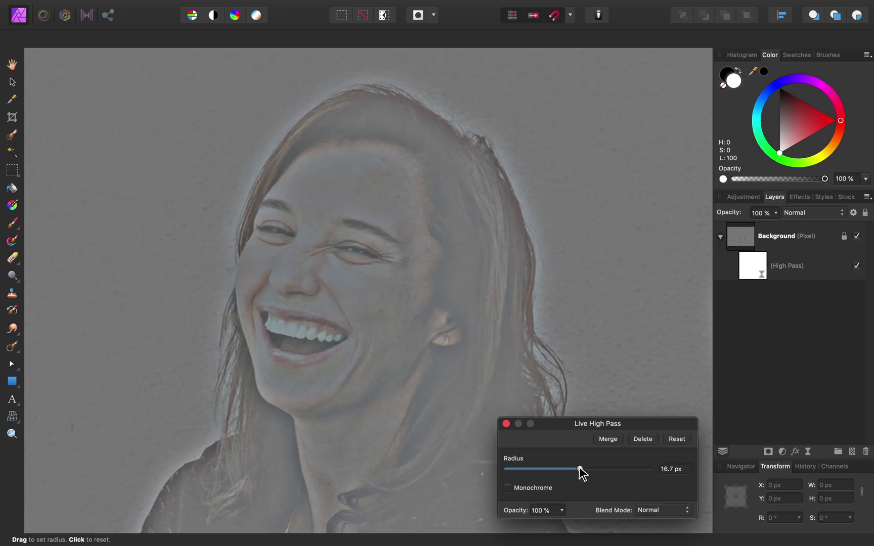
{"action": "left_click_drag", "start_coordinate": [579, 469], "coordinate": [523, 469]}
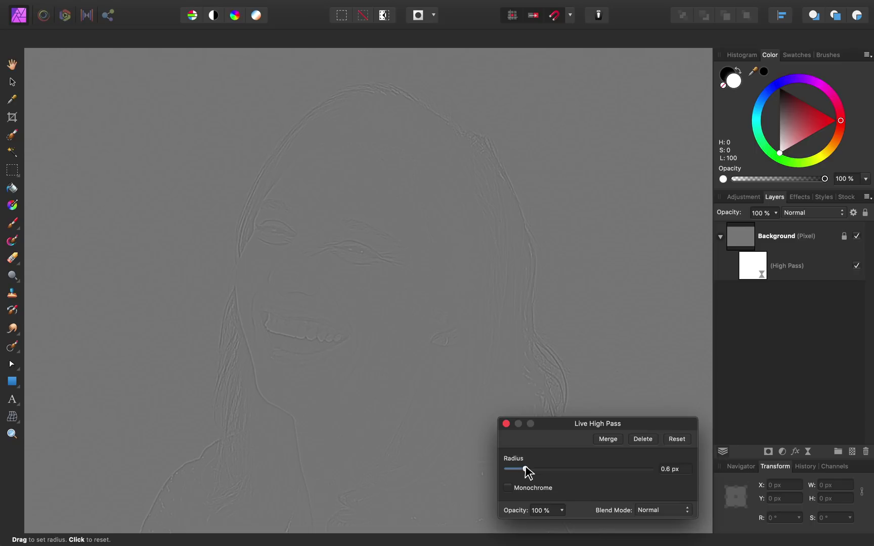
{"action": "left_click_drag", "start_coordinate": [525, 470], "coordinate": [582, 469]}
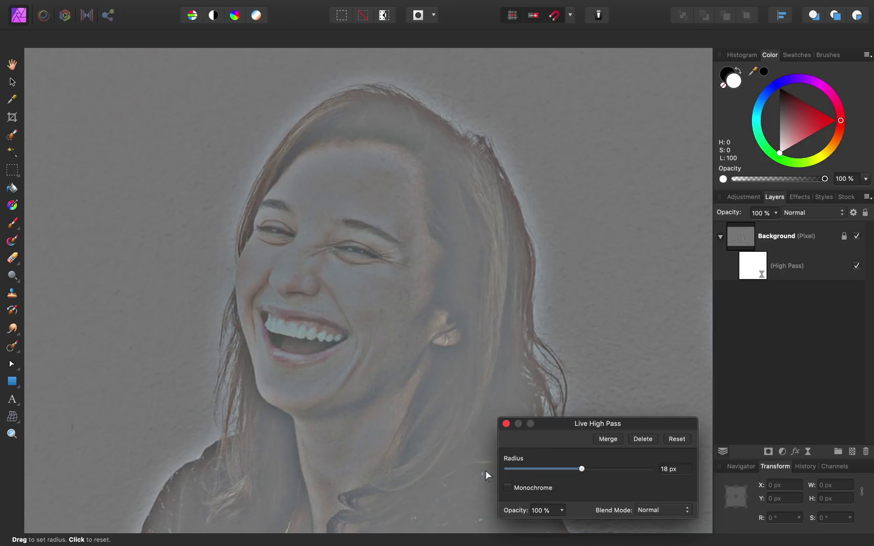
{"action": "left_click", "coordinate": [508, 488]}
Close the High Pass settings and set the filter layer's blend mode to Linear Light
{"action": "left_click", "coordinate": [506, 424]}
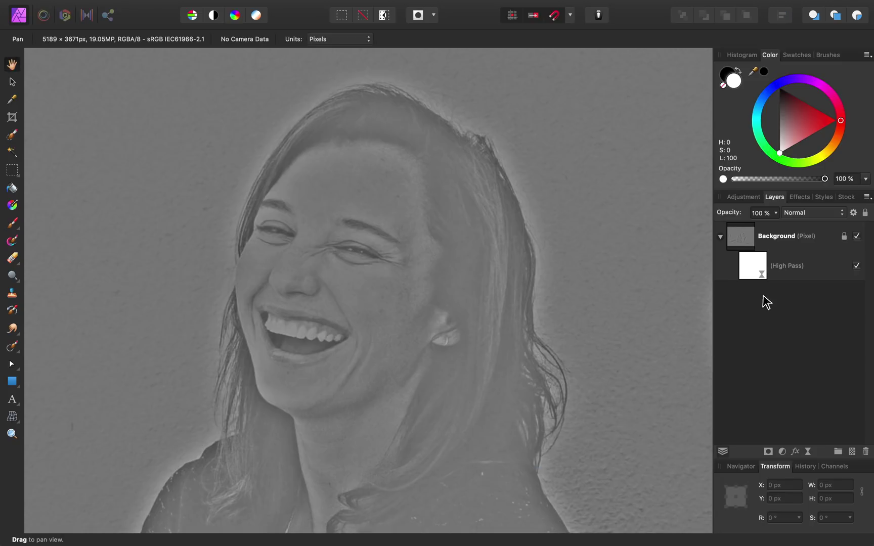
{"action": "left_click", "coordinate": [807, 213]}
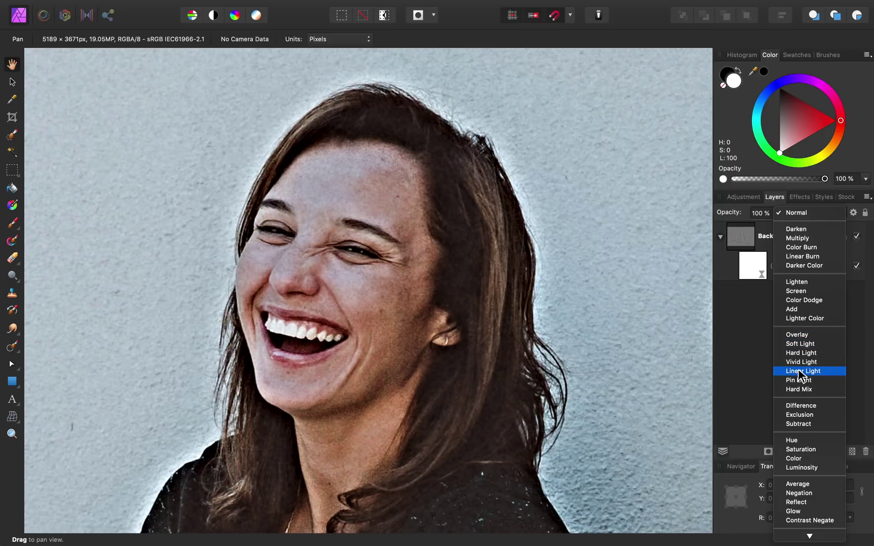
{"action": "left_click", "coordinate": [798, 371]}
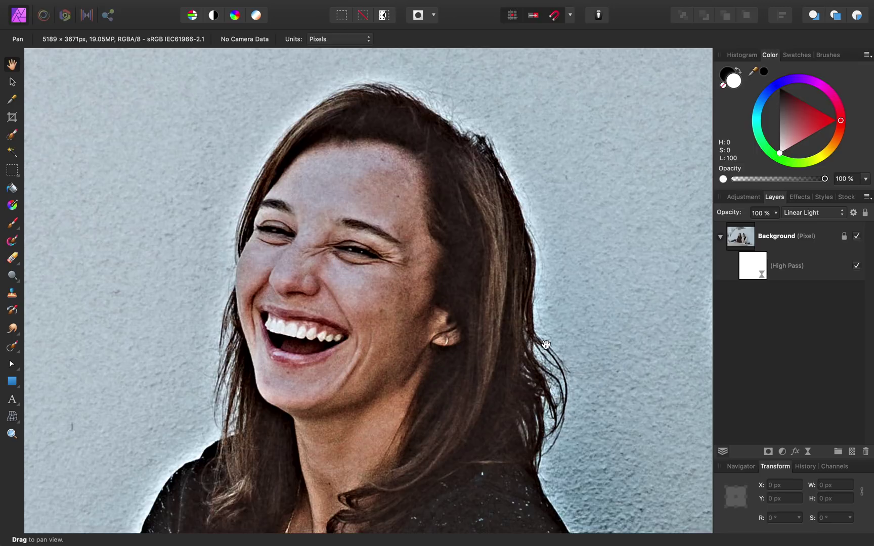
{"action": "scroll", "coordinate": [556, 382], "scroll_direction": "right", "scroll_amount": 10}
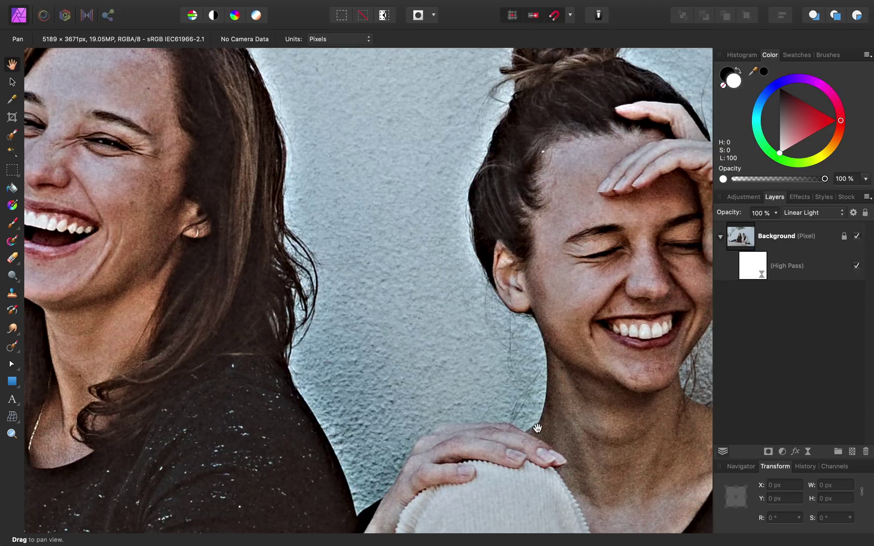
{"action": "left_click", "coordinate": [857, 266]}
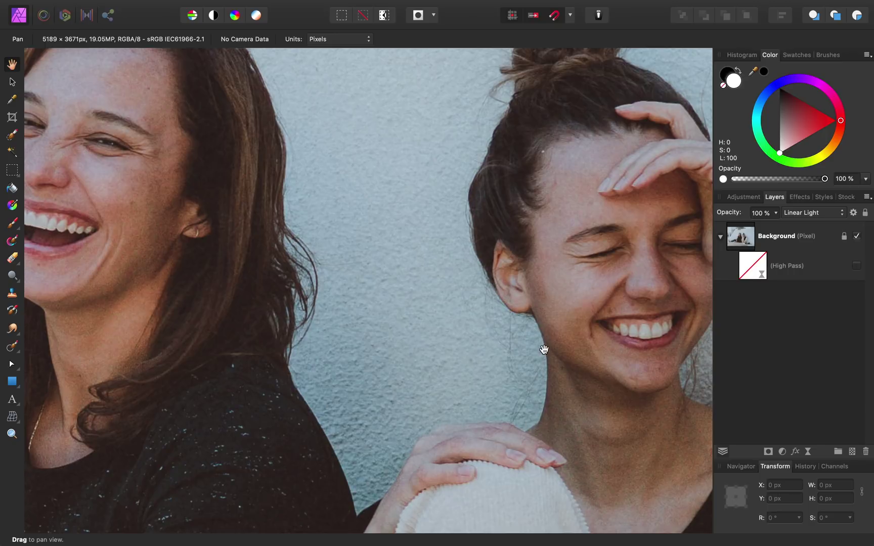
{"action": "left_click", "coordinate": [856, 265]}
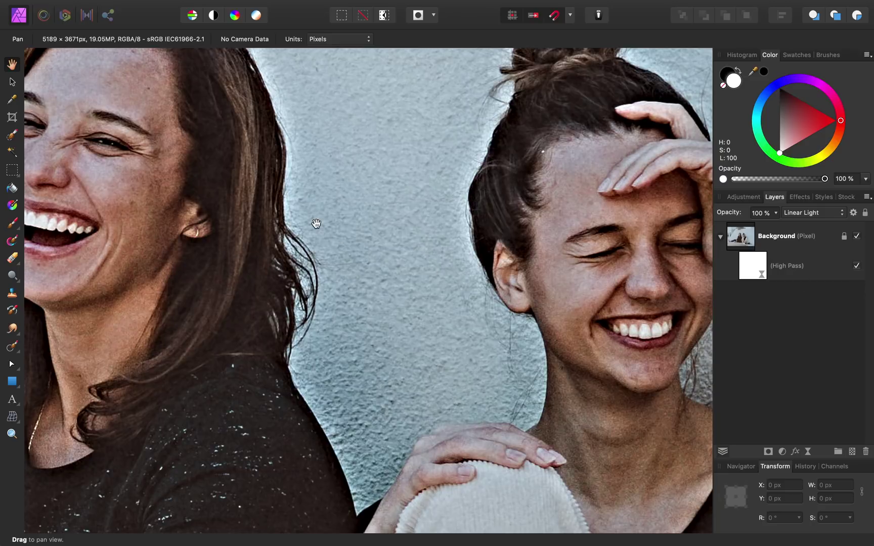
{"action": "scroll", "coordinate": [316, 222], "scroll_direction": "up", "scroll_amount": 5}
{"action": "scroll", "coordinate": [317, 223], "scroll_direction": "left", "scroll_amount": 5}
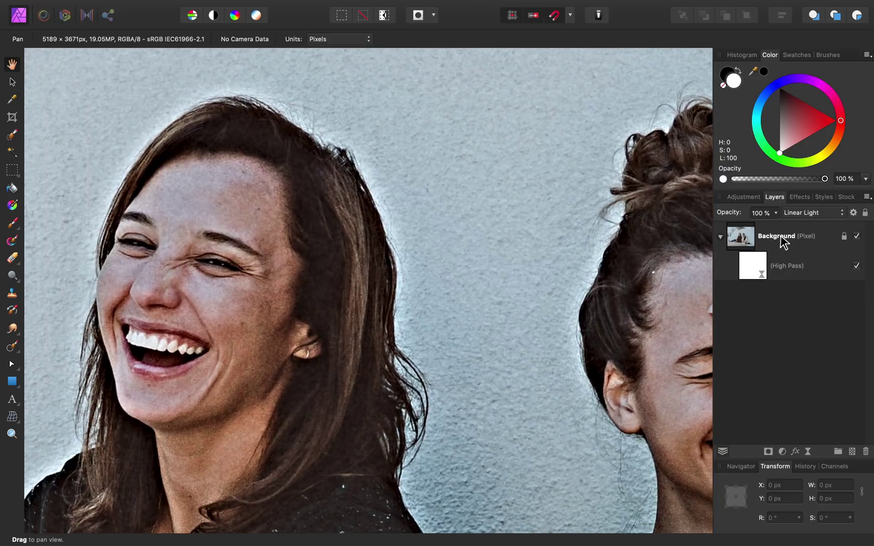
{"action": "left_click", "coordinate": [769, 262]}
{"action": "left_click", "coordinate": [757, 259]}
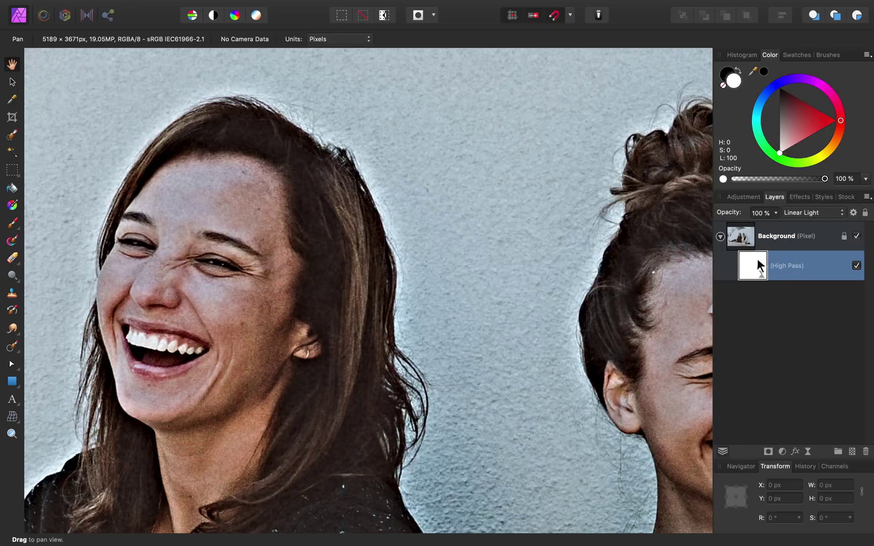
{"action": "left_click", "coordinate": [853, 213]}
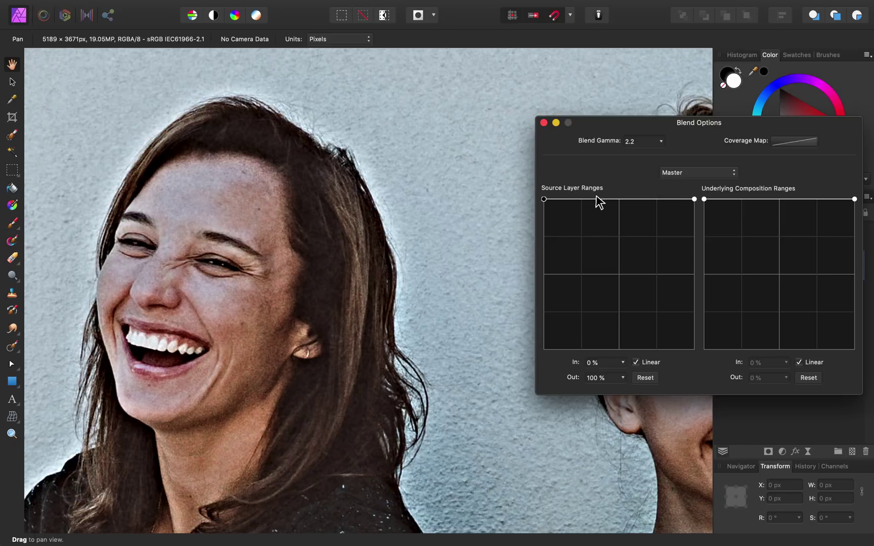
Taper the High Pass source blend range from 54% to 0% to cut halos, then close Blend Options
{"action": "left_click", "coordinate": [694, 198]}
{"action": "left_click_drag", "start_coordinate": [694, 200], "coordinate": [702, 307]}
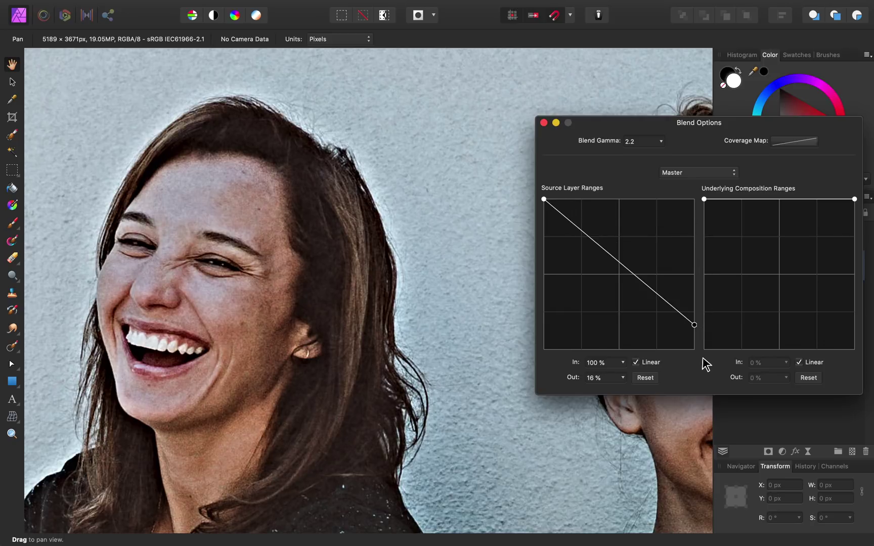
{"action": "mouse_move", "coordinate": [703, 358]}
{"action": "left_mouse_down"}
{"action": "mouse_move", "coordinate": [696, 197]}
{"action": "mouse_move", "coordinate": [706, 331]}
{"action": "mouse_move", "coordinate": [699, 358]}
{"action": "left_mouse_up"}
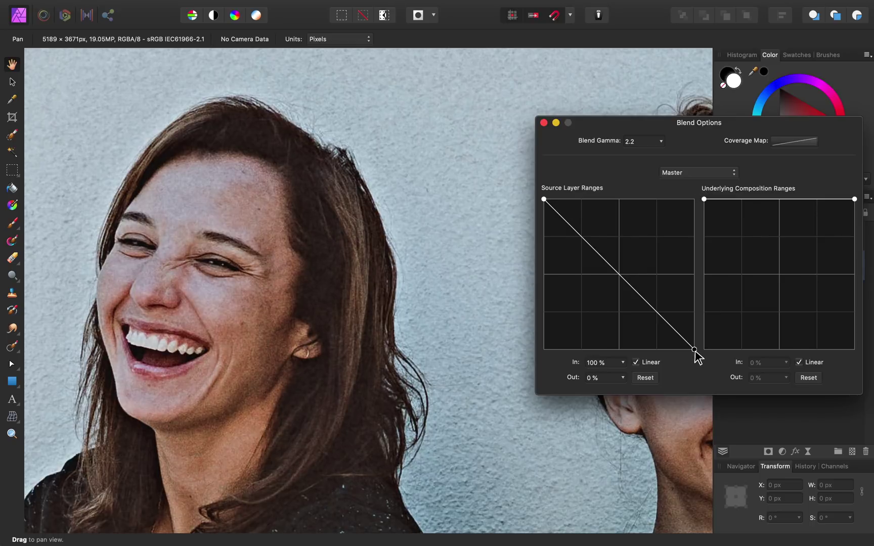
{"action": "left_click_drag", "start_coordinate": [694, 351], "coordinate": [659, 350]}
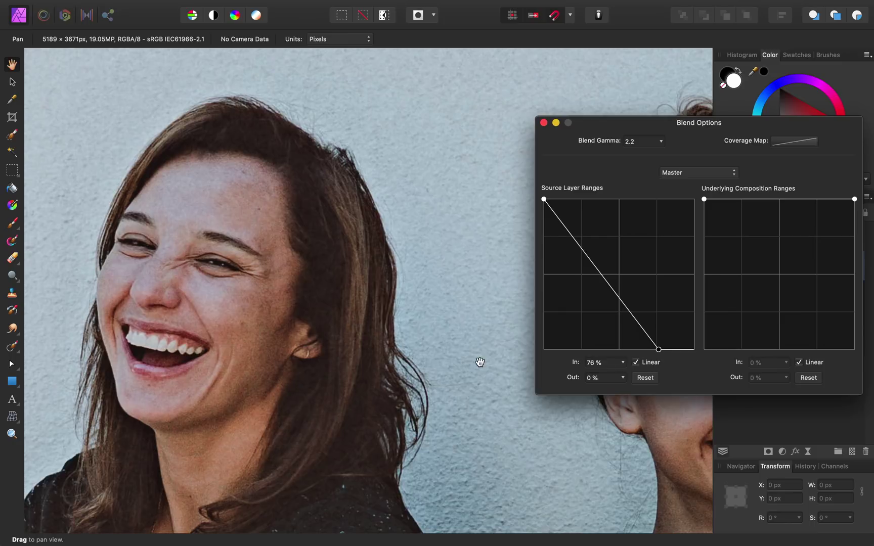
{"action": "scroll", "coordinate": [441, 309], "scroll_direction": "right", "scroll_amount": 10}
{"action": "scroll", "coordinate": [441, 308], "scroll_direction": "right", "scroll_amount": 5}
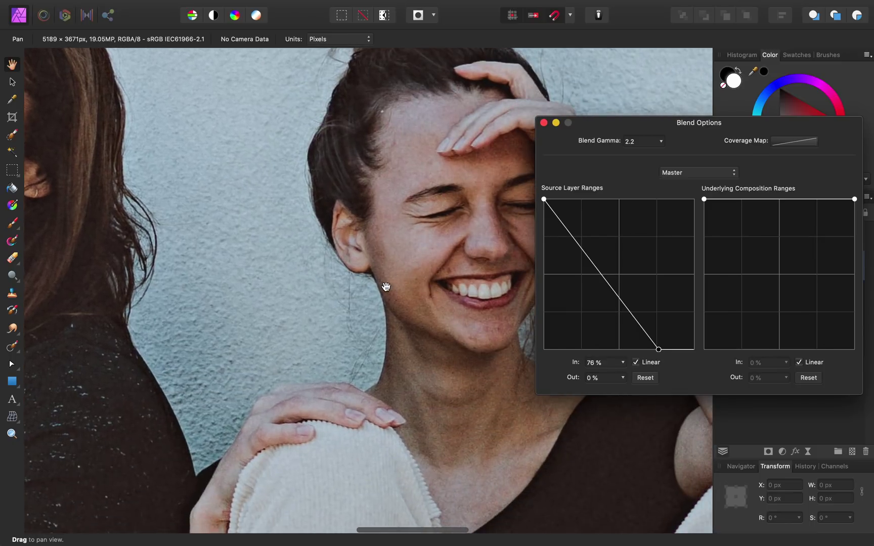
{"action": "left_click_drag", "start_coordinate": [544, 199], "coordinate": [529, 269]}
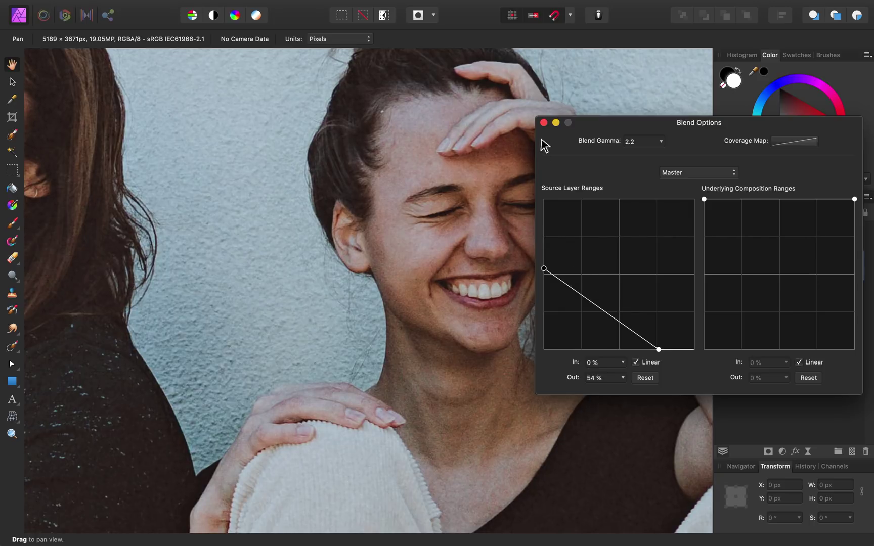
{"action": "left_click", "coordinate": [544, 122]}
{"action": "scroll", "coordinate": [484, 253], "scroll_direction": "left", "scroll_amount": 2}
Toggle the High Pass layer off and back on to compare the sharpening
{"action": "scroll", "coordinate": [484, 252], "scroll_direction": "down", "scroll_amount": 5}
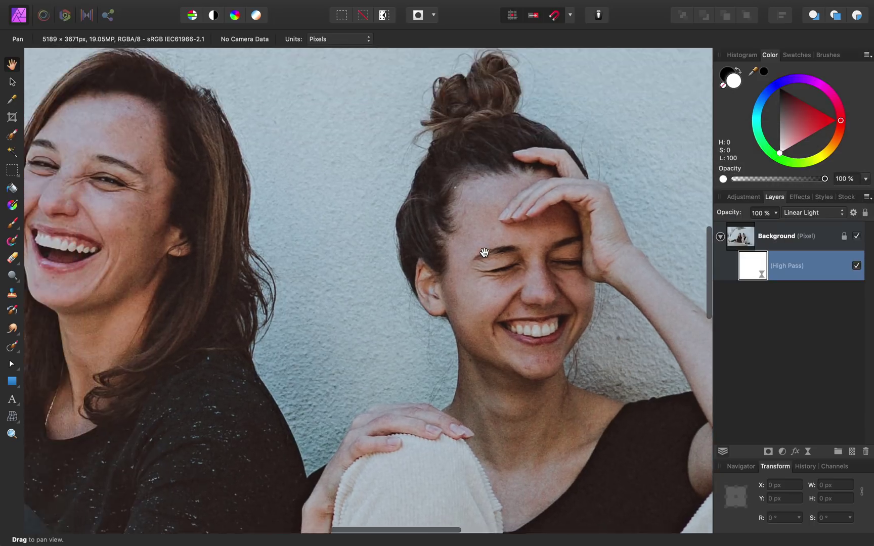
{"action": "left_click", "coordinate": [857, 265]}
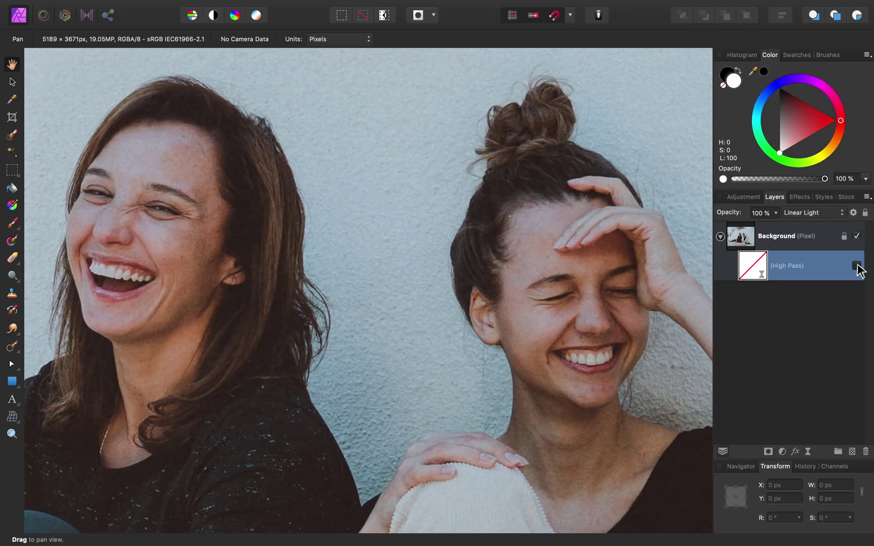
{"action": "left_click", "coordinate": [856, 265]}
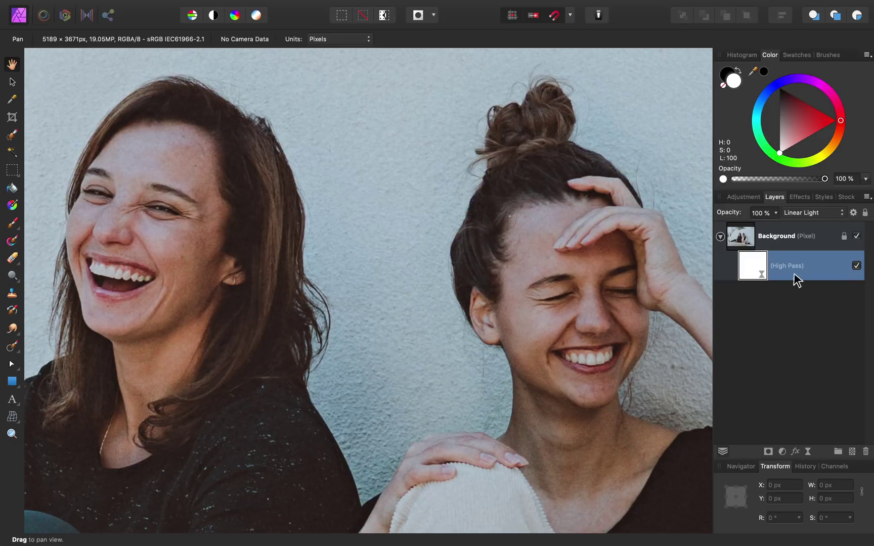
Lower the High Pass radius to 0.8 px and duplicate the filter layer
{"action": "double_click", "coordinate": [751, 263]}
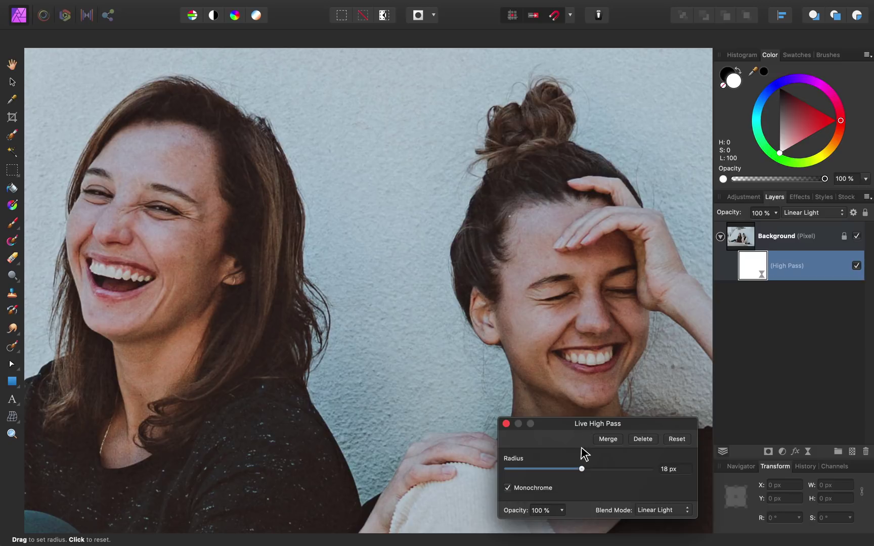
{"action": "left_click_drag", "start_coordinate": [582, 469], "coordinate": [532, 472]}
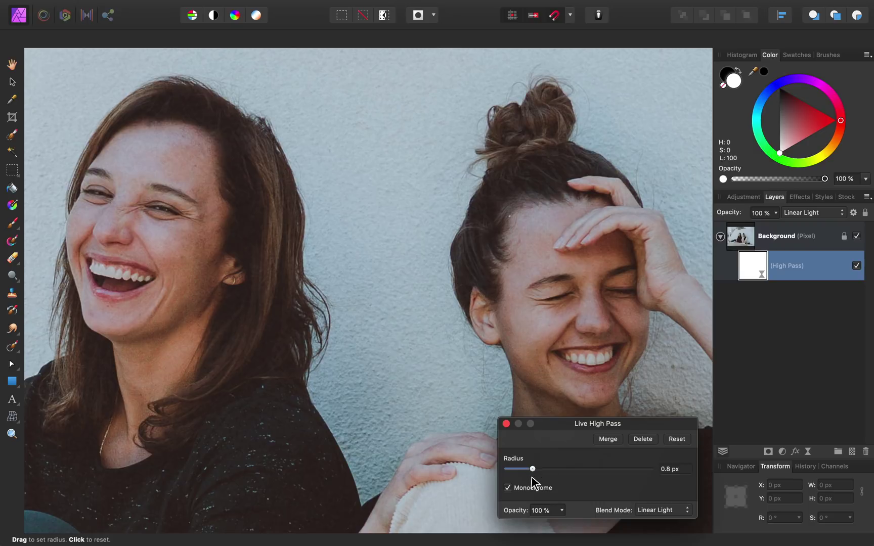
{"action": "left_click", "coordinate": [505, 423]}
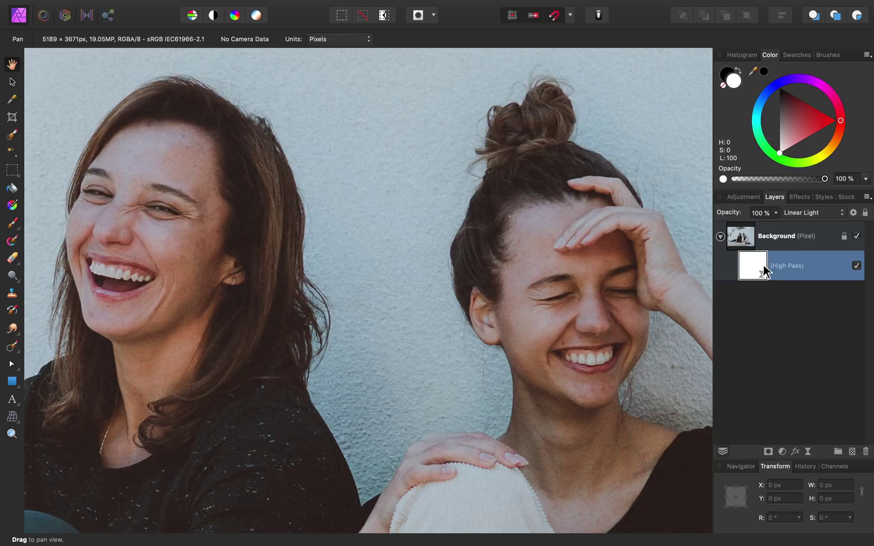
{"action": "key", "text": "super+j"}
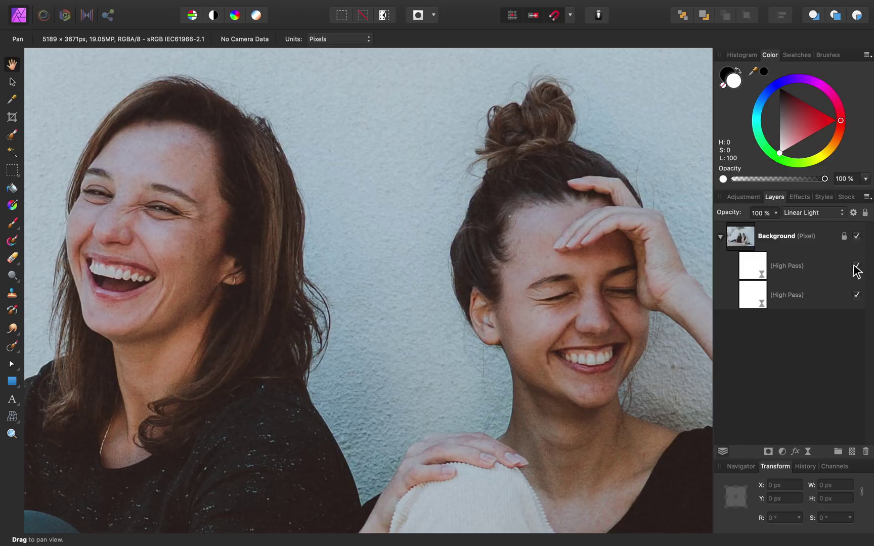
Raise the upper High Pass copy's radius to 6.8 px, then invert it to hide it
{"action": "double_click", "coordinate": [752, 262]}
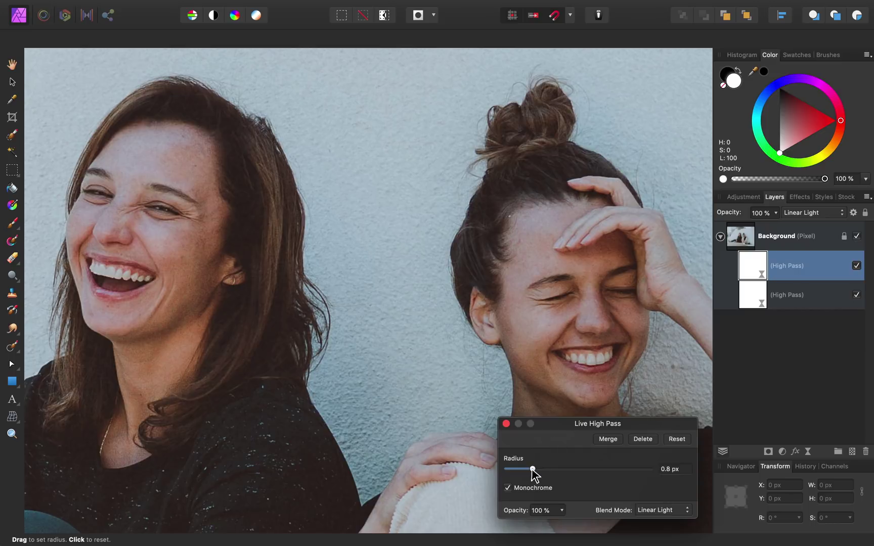
{"action": "left_click_drag", "start_coordinate": [533, 469], "coordinate": [574, 474]}
{"action": "left_click", "coordinate": [507, 424]}
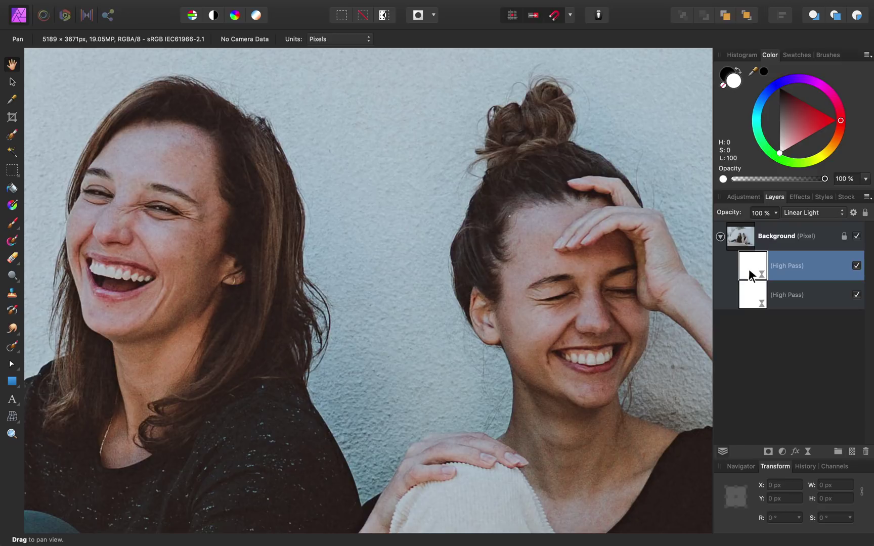
{"action": "key", "text": "super+i"}
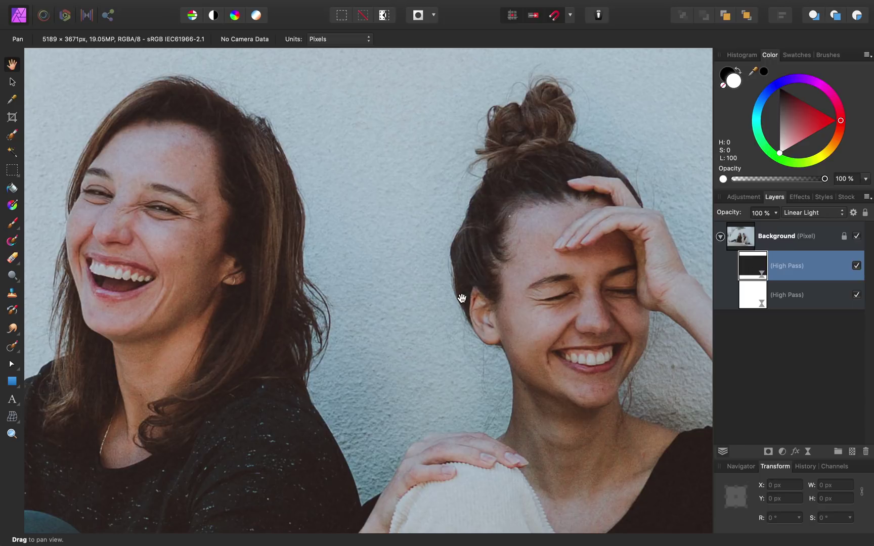
Paint white with a smaller brush over the women's eyes and brows on the upper mask
{"action": "key", "text": "b"}
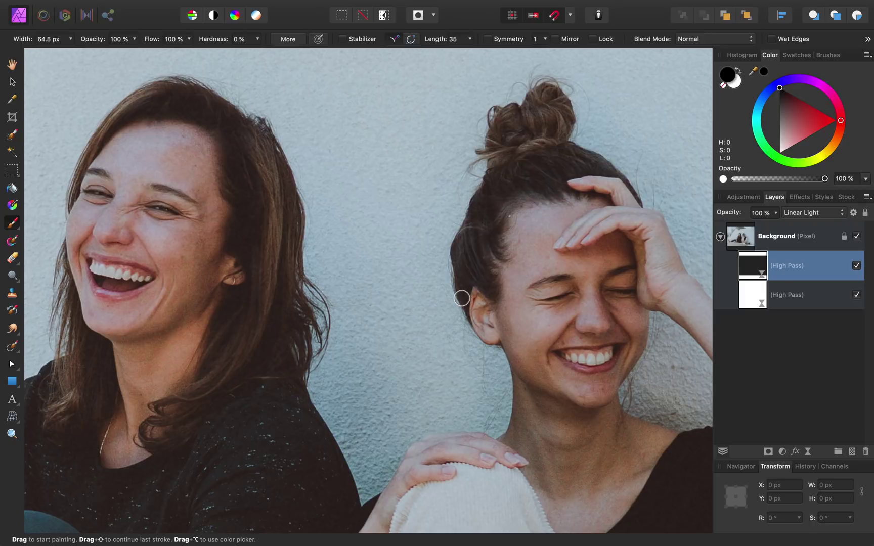
{"action": "key", "text": "x"}
{"action": "scroll", "coordinate": [581, 279], "scroll_direction": "up", "scroll_amount": 10}
{"action": "key", "text": "bracketleft"}
{"action": "key", "text": "bracketleft"}
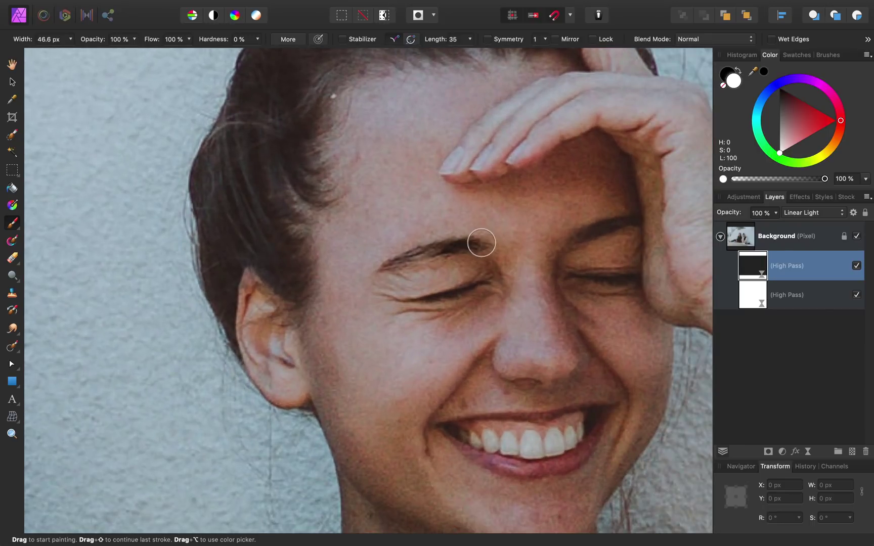
{"action": "key", "text": "bracketleft"}
{"action": "scroll", "coordinate": [599, 278], "scroll_direction": "left", "scroll_amount": 10}
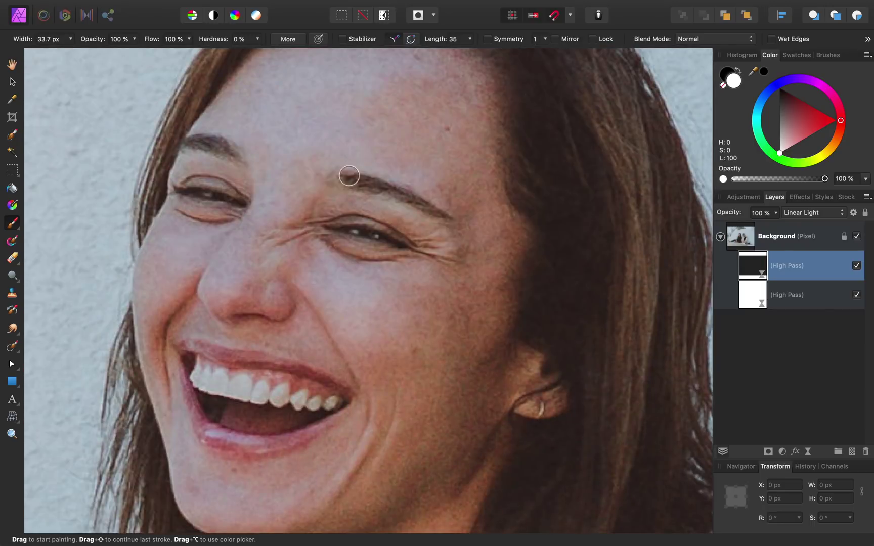
{"action": "scroll", "coordinate": [329, 452], "scroll_direction": "down", "scroll_amount": 10}
{"action": "scroll", "coordinate": [329, 452], "scroll_direction": "up", "scroll_amount": 3}
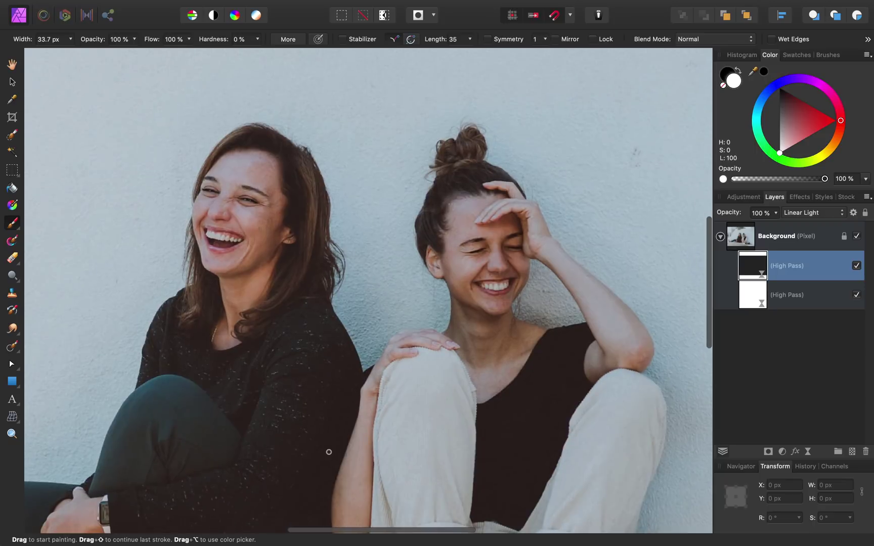
{"action": "left_click", "coordinate": [328, 452]}
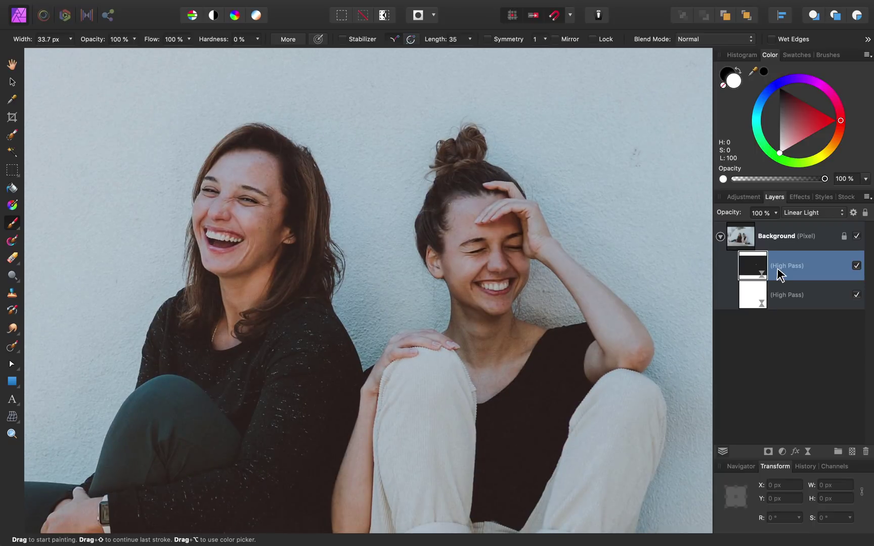
Duplicate the sharpened Background, disable the lower copy's High Pass layers, and toggle the top copy to compare
{"action": "left_click", "coordinate": [779, 243]}
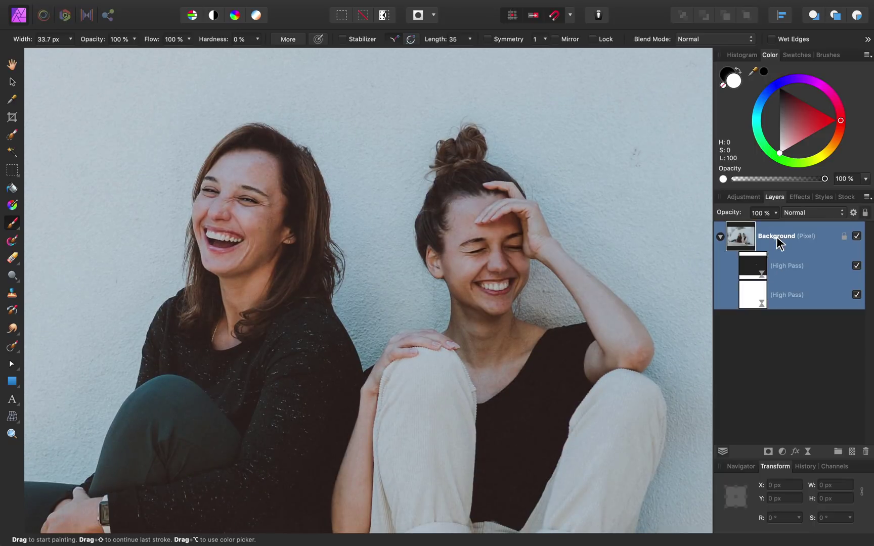
{"action": "key", "text": "super+j"}
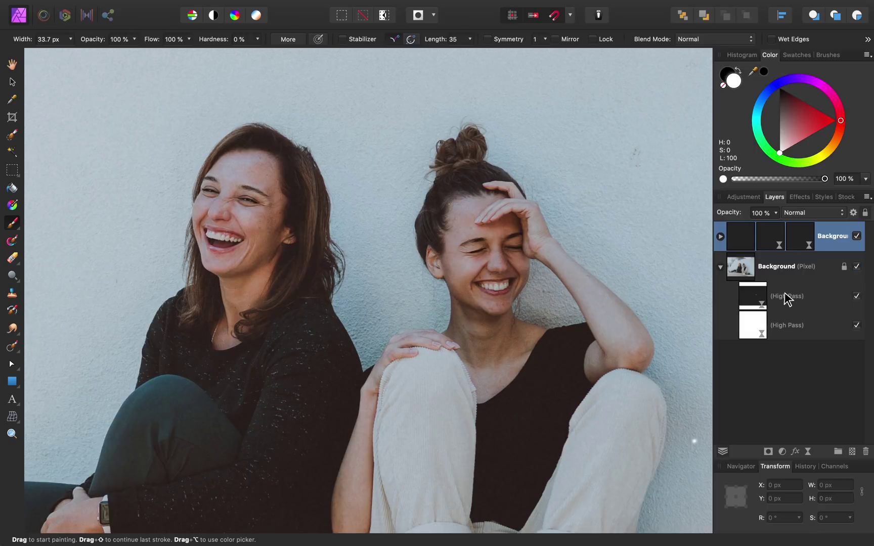
{"action": "left_click", "coordinate": [856, 296]}
{"action": "left_click", "coordinate": [857, 325]}
{"action": "left_click", "coordinate": [720, 267]}
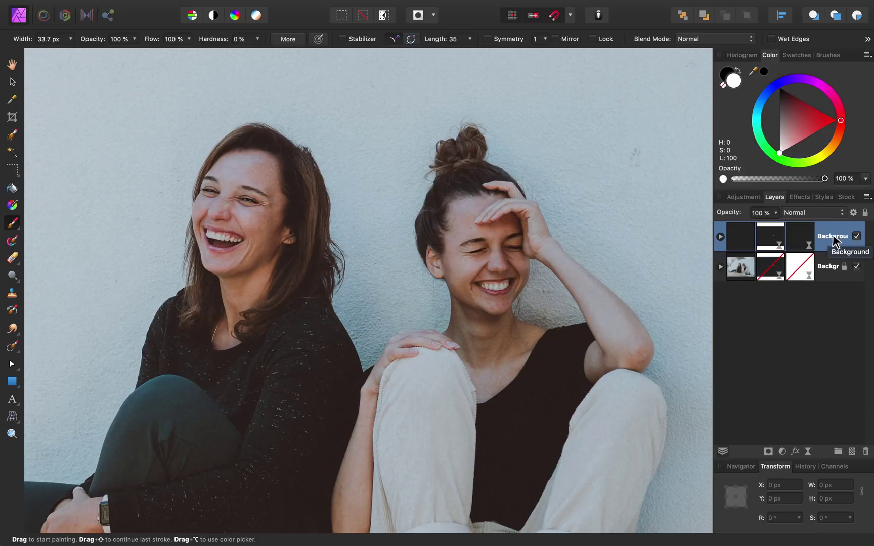
{"action": "left_click", "coordinate": [857, 237]}
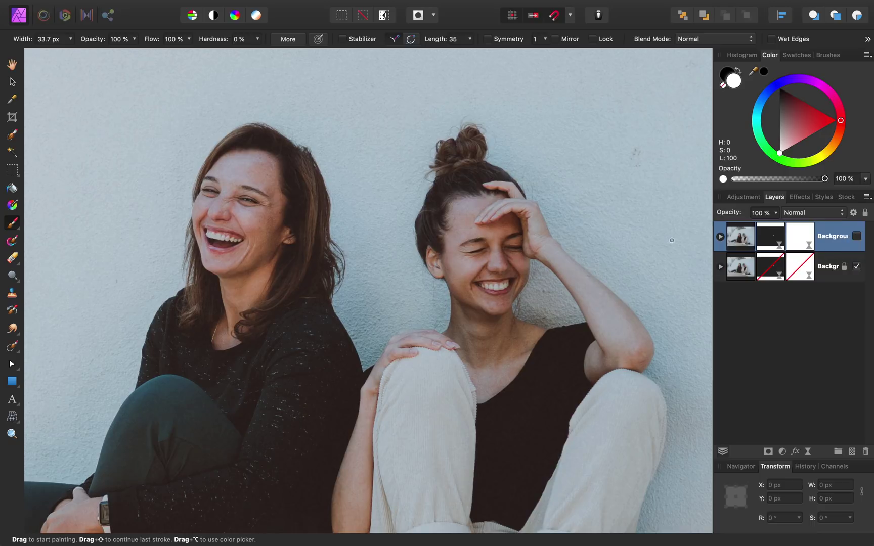
{"action": "left_click", "coordinate": [856, 236]}
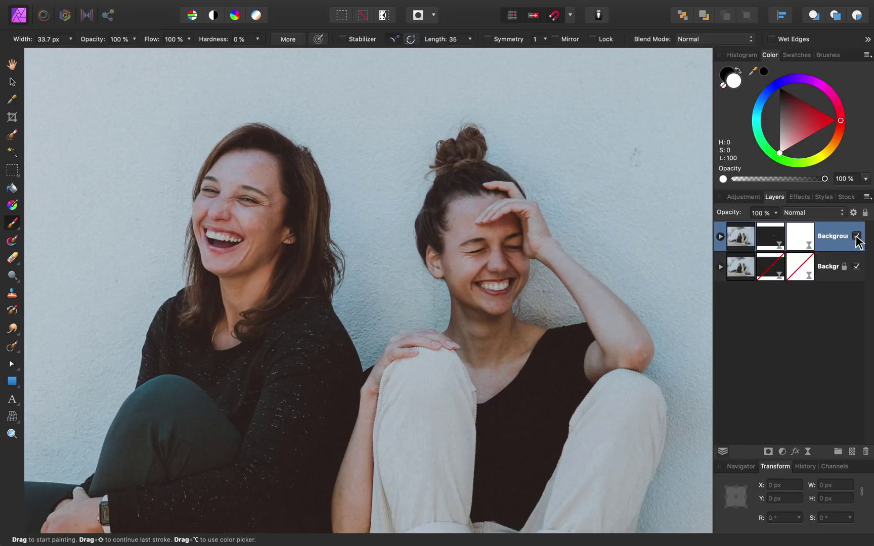